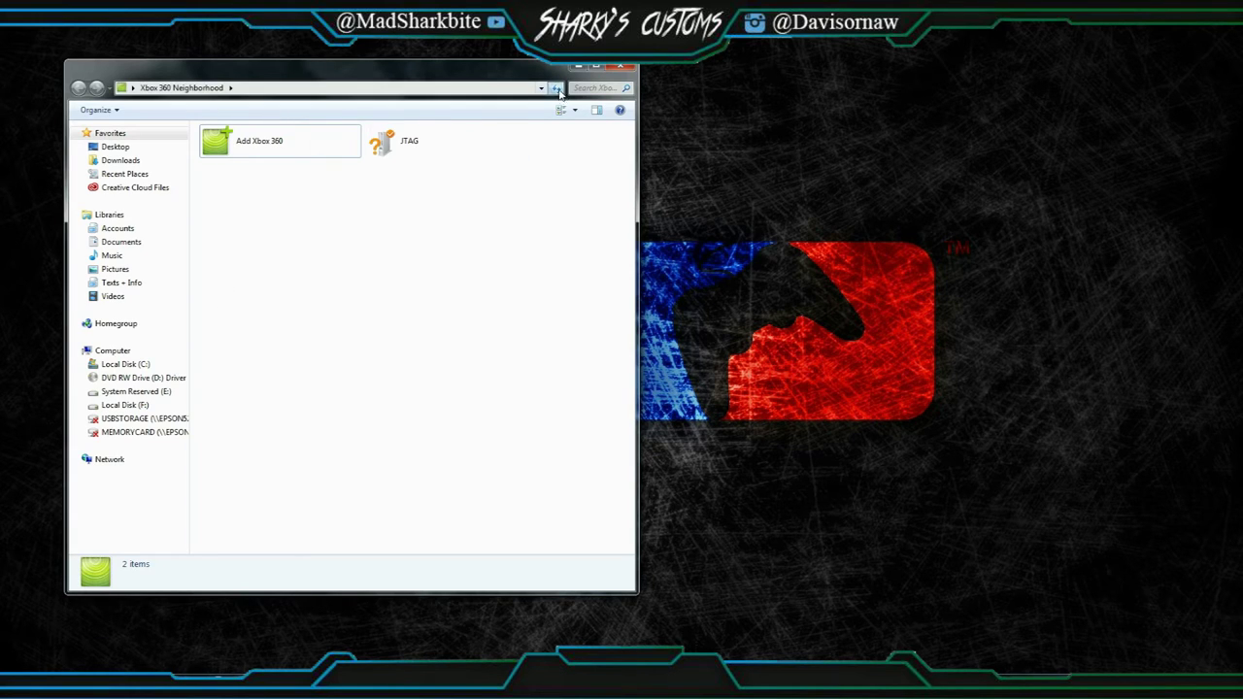
Refresh Xbox 360 Neighborhood and open the JTAG console's Retail Hard Drive Emulation (HDD:) folder.
{"action": "left_click", "coordinate": [556, 89]}
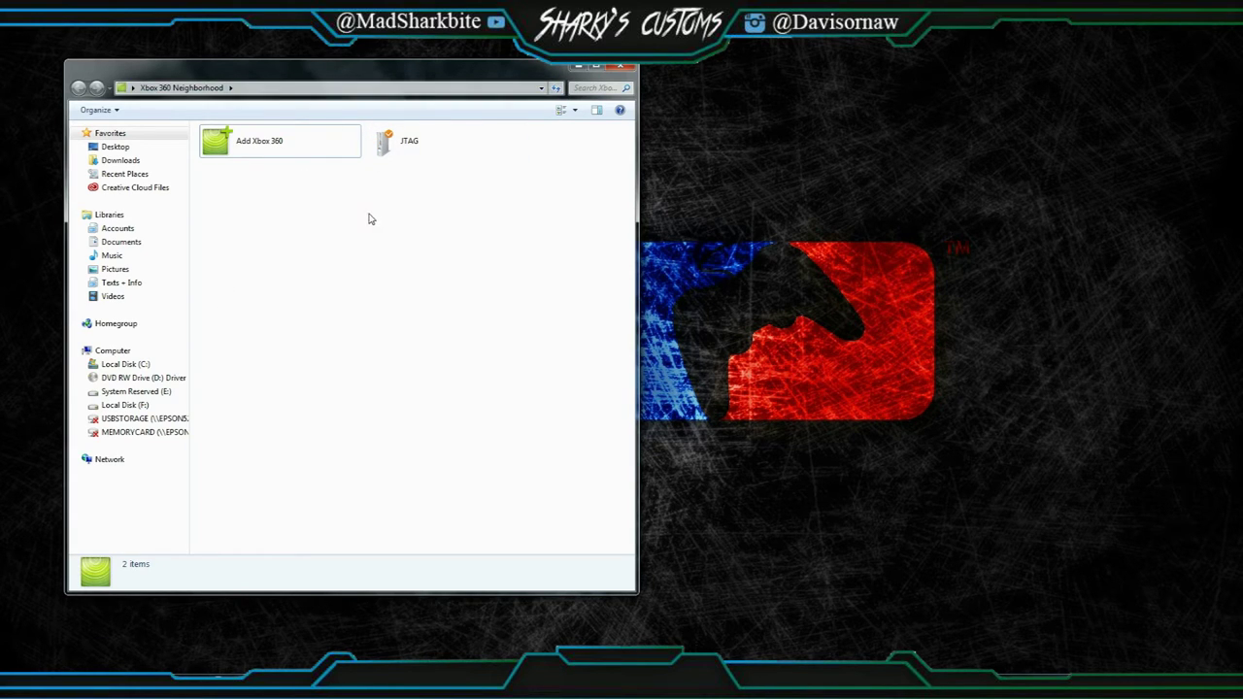
{"action": "left_click", "coordinate": [416, 146]}
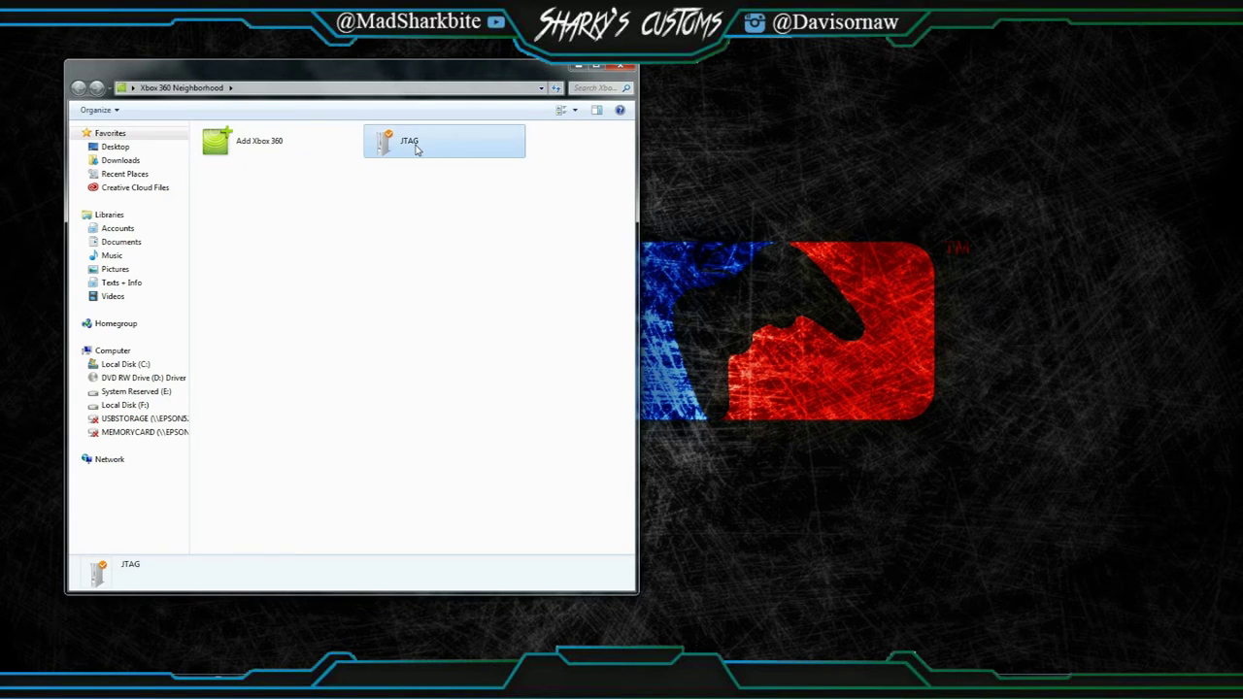
{"action": "double_click", "coordinate": [415, 145]}
{"action": "double_click", "coordinate": [260, 181]}
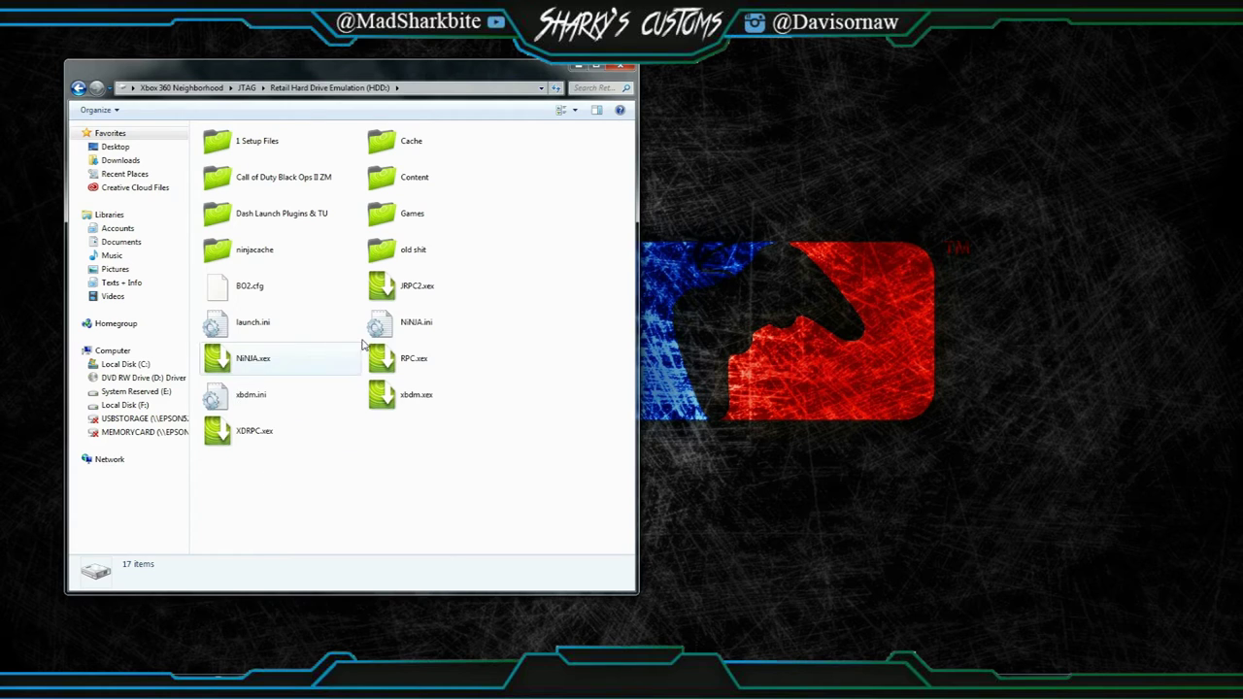
Copy NiNJA.ini from the console's hard drive to the desktop and open the desktop copy in Notepad.
{"action": "left_click", "coordinate": [407, 330]}
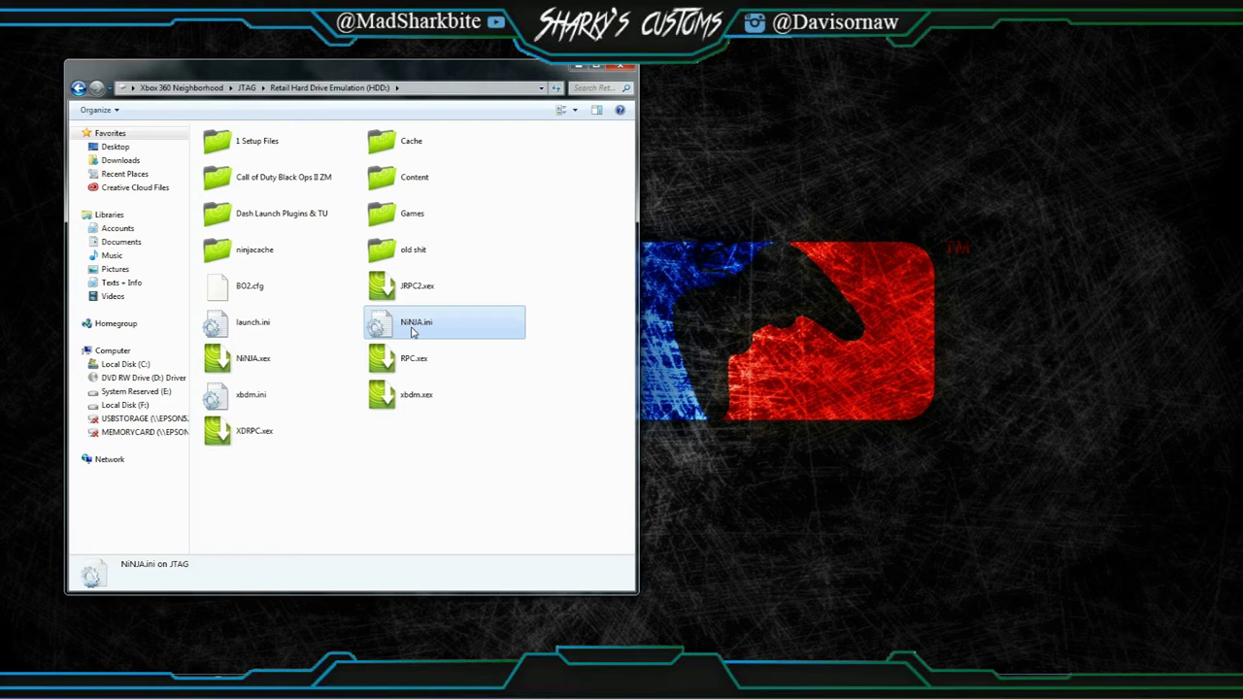
{"action": "left_click_drag", "start_coordinate": [430, 326], "coordinate": [749, 278]}
{"action": "left_click", "coordinate": [579, 66]}
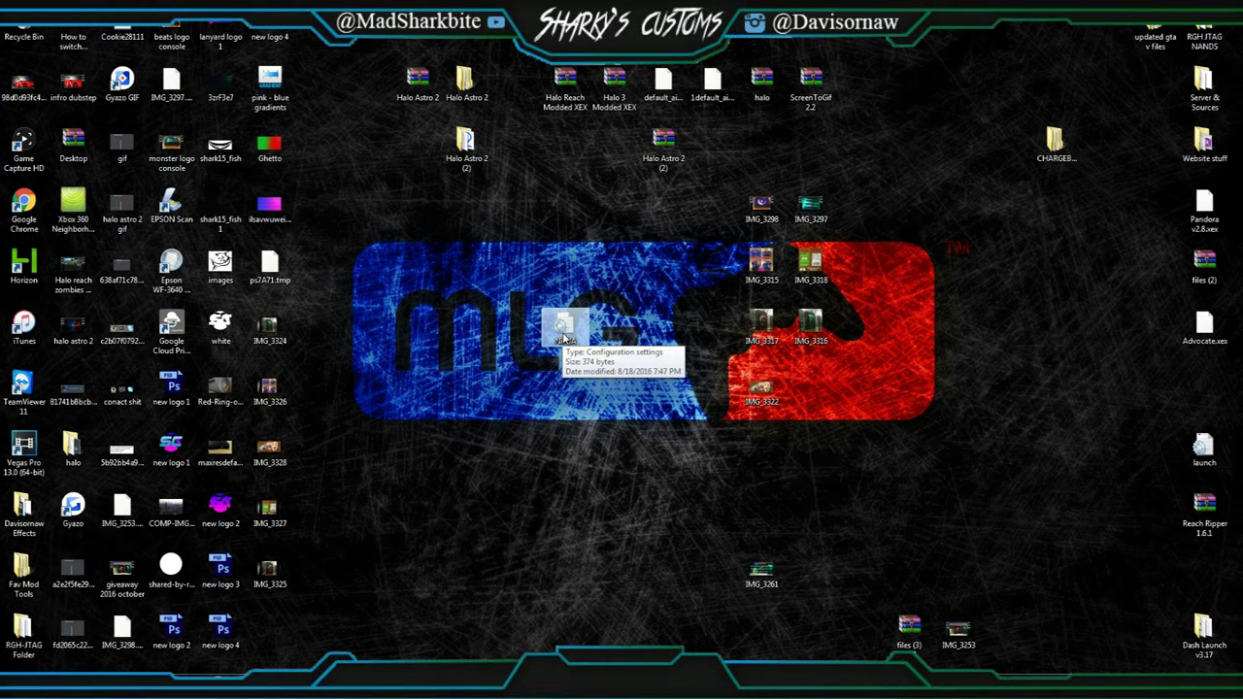
{"action": "double_click", "coordinate": [561, 335]}
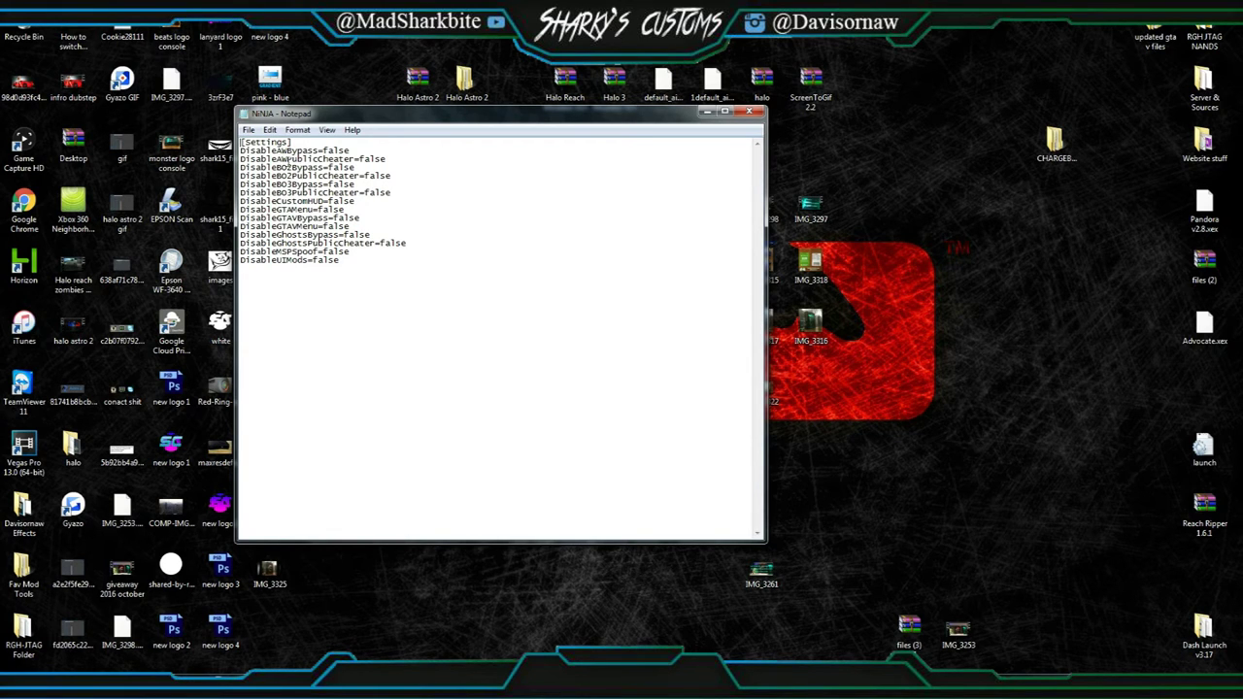
Examine the settings in NiNJA.ini that disable the AW, BO2, BO3 and Ghosts public cheaters, the GTA menu, MSPSpoof and UIMods.
{"action": "left_click_drag", "start_coordinate": [389, 158], "coordinate": [361, 160]}
{"action": "left_click_drag", "start_coordinate": [286, 159], "coordinate": [358, 159]}
{"action": "left_click", "coordinate": [328, 175]}
{"action": "left_click_drag", "start_coordinate": [277, 176], "coordinate": [359, 176]}
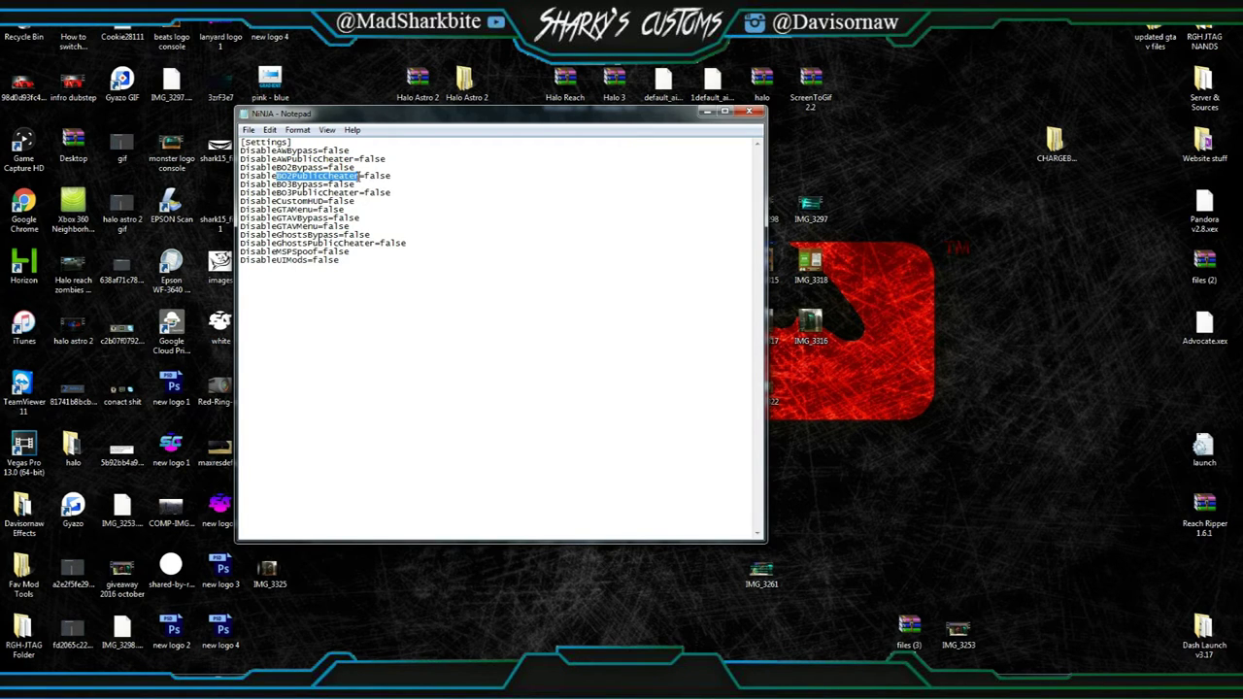
{"action": "left_click", "coordinate": [430, 178]}
{"action": "left_click_drag", "start_coordinate": [277, 192], "coordinate": [360, 193]}
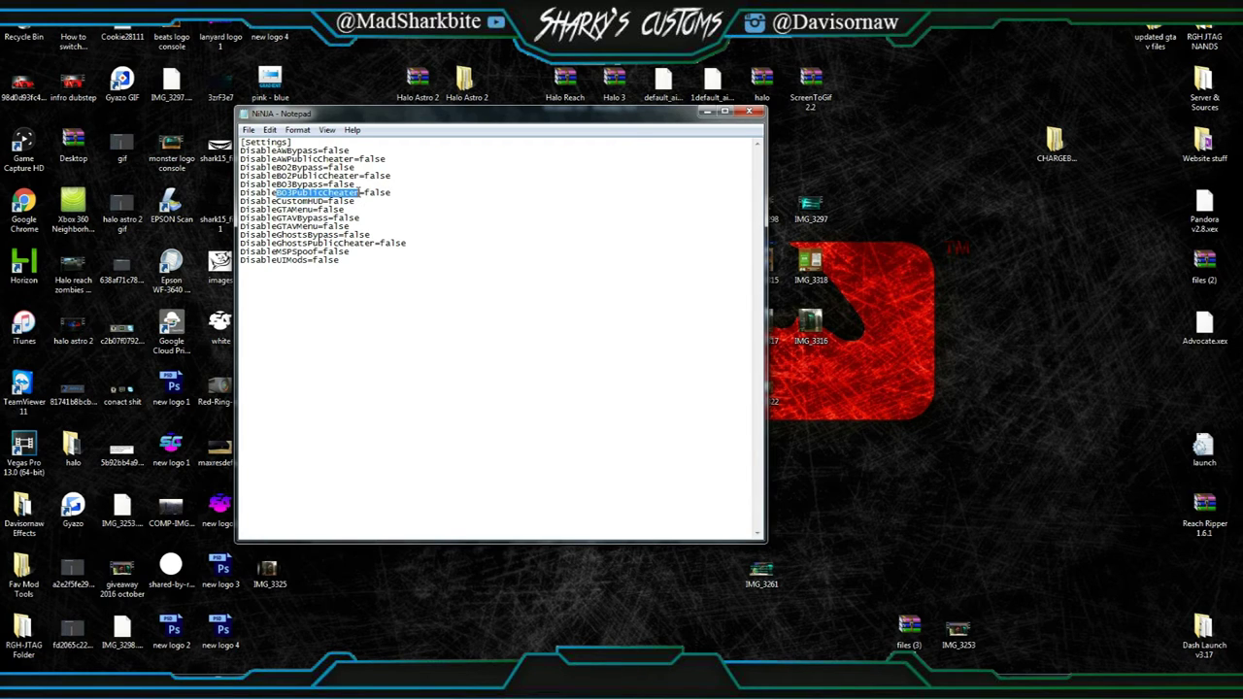
{"action": "left_click", "coordinate": [280, 209]}
{"action": "left_click_drag", "start_coordinate": [275, 209], "coordinate": [299, 209]}
{"action": "left_click", "coordinate": [305, 216]}
{"action": "left_click_drag", "start_coordinate": [276, 235], "coordinate": [375, 244]}
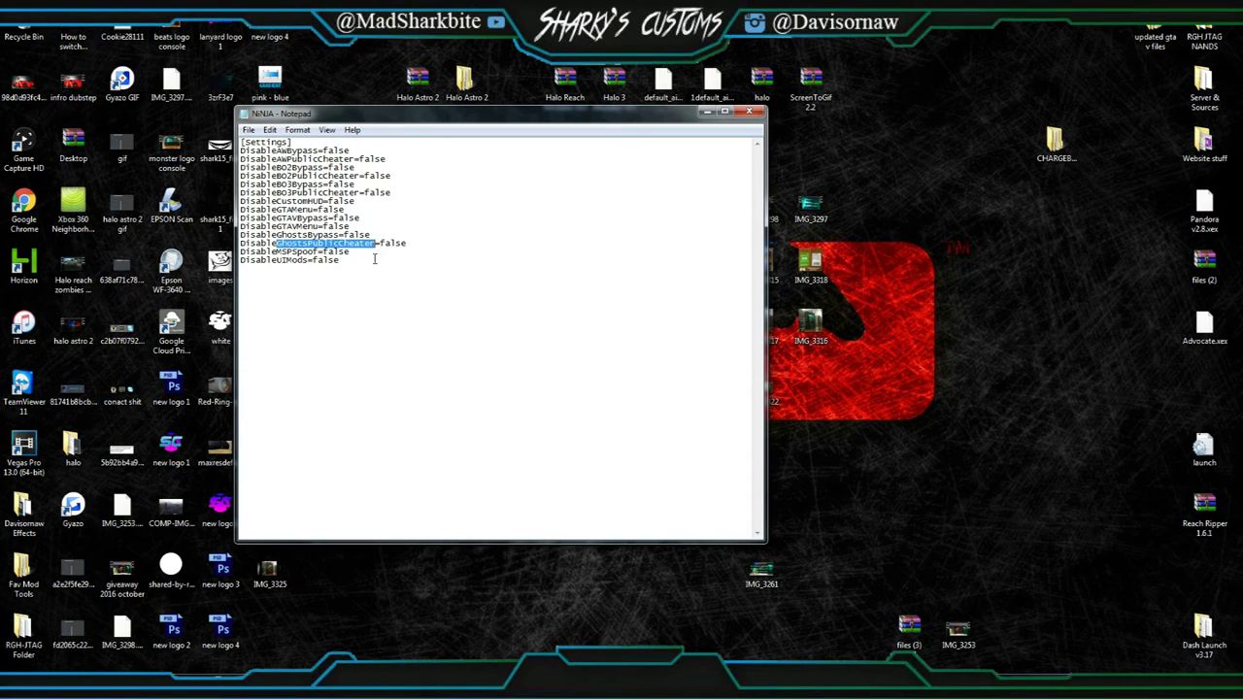
{"action": "left_click", "coordinate": [373, 259]}
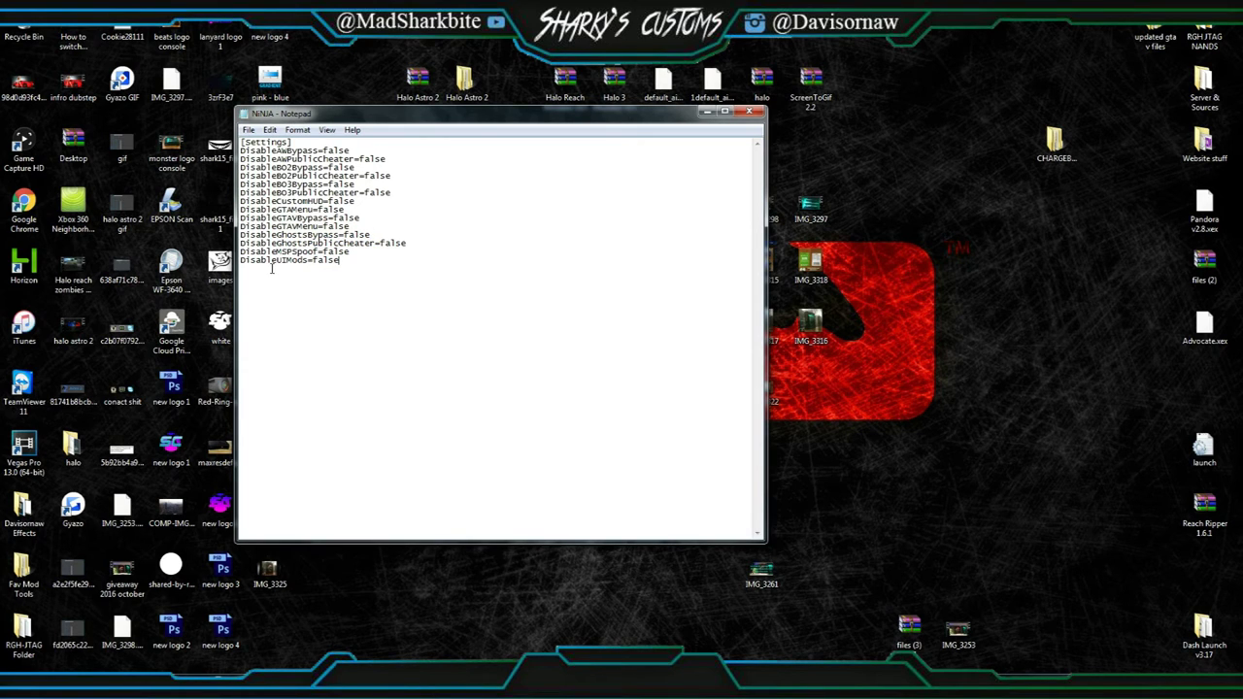
{"action": "mouse_move", "coordinate": [351, 251]}
{"action": "left_mouse_down"}
{"action": "mouse_move", "coordinate": [277, 252]}
{"action": "mouse_move", "coordinate": [352, 261]}
{"action": "left_mouse_up"}
{"action": "left_click", "coordinate": [437, 274]}
{"action": "left_click", "coordinate": [369, 143]}
Set DisableBO2PublicCheater to true in NiNJA.ini and save the file.
{"action": "left_click_drag", "start_coordinate": [241, 176], "coordinate": [394, 177]}
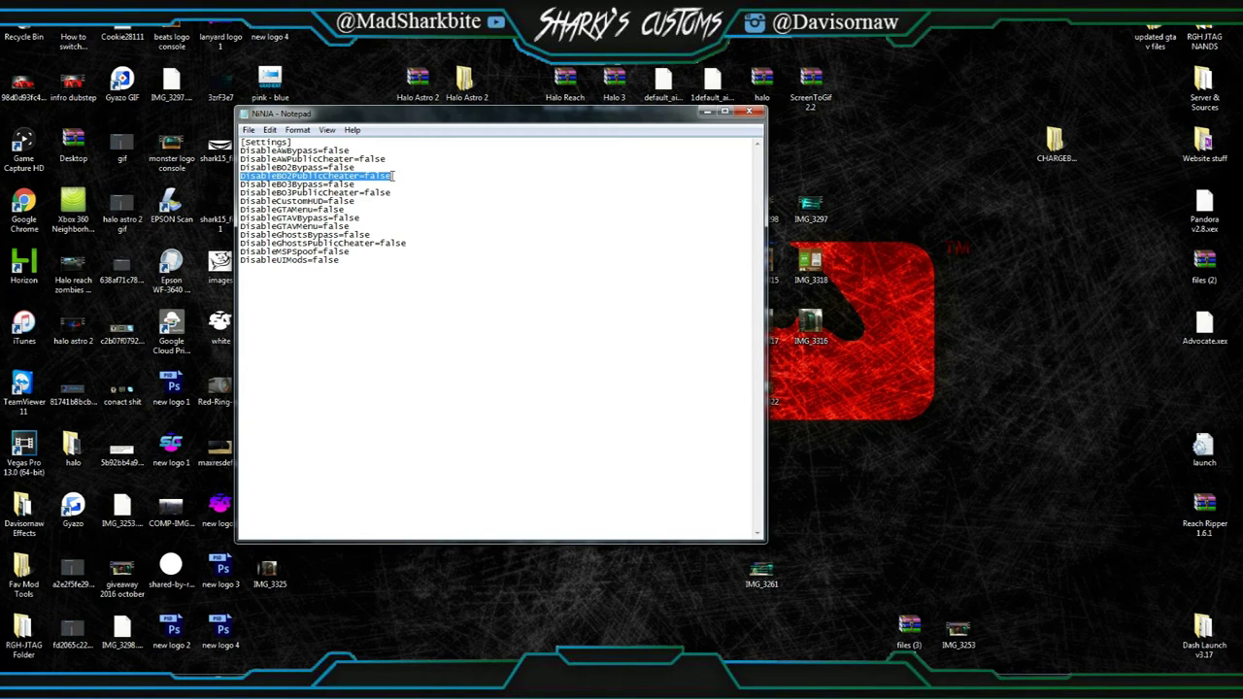
{"action": "left_click", "coordinate": [392, 177]}
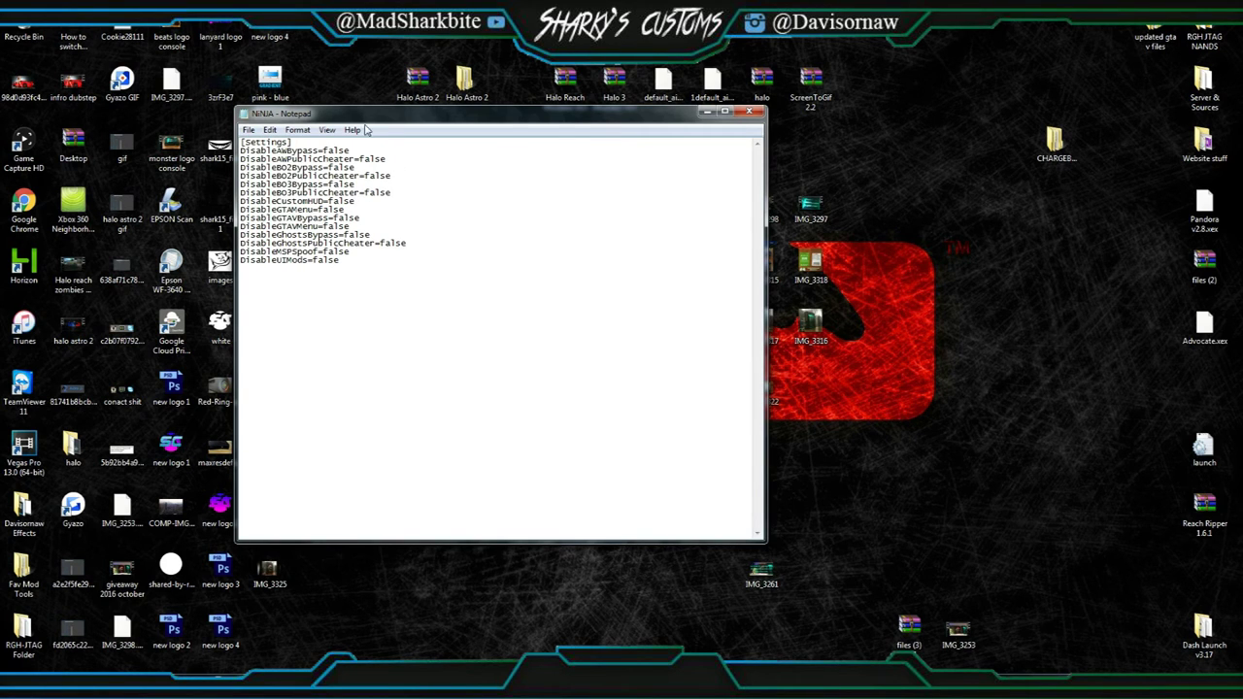
{"action": "left_click_drag", "start_coordinate": [367, 114], "coordinate": [442, 112]}
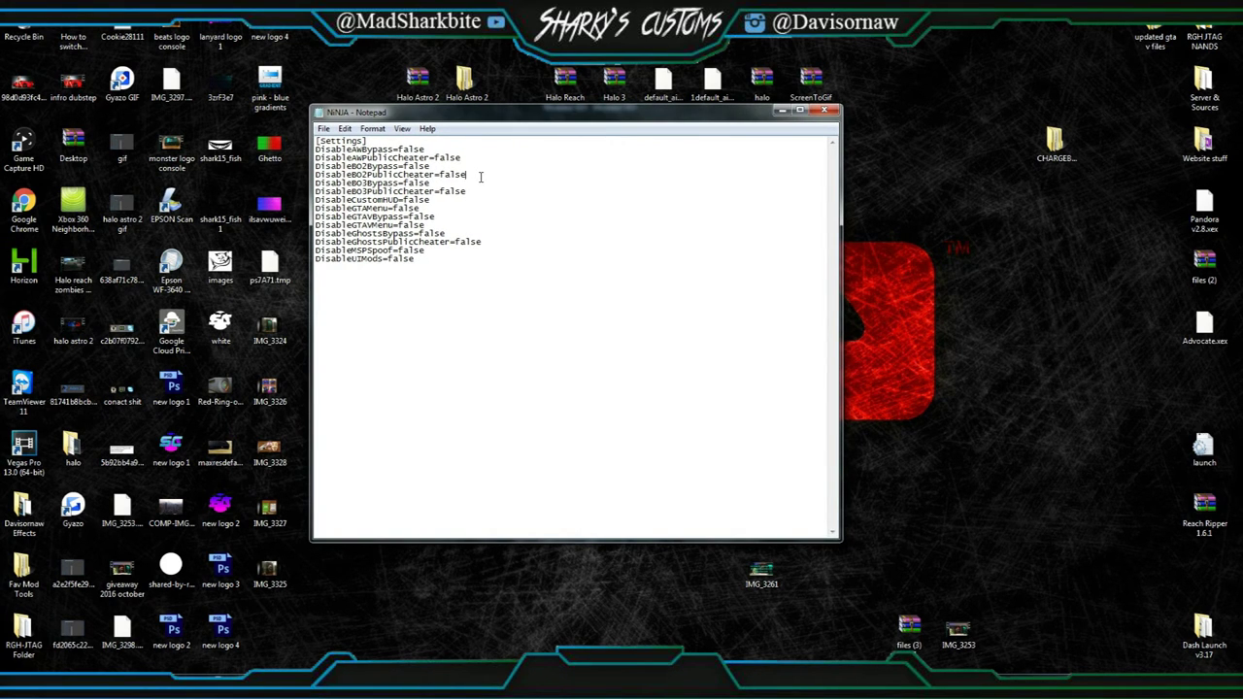
{"action": "key", "text": "BackSpace"}
{"action": "key", "text": "BackSpace"}
{"action": "key", "text": "BackSpace"}
{"action": "key", "text": "BackSpace"}
{"action": "key", "text": "BackSpace"}
{"action": "type", "text": "true"}
{"action": "left_click", "coordinate": [323, 129]}
{"action": "left_click", "coordinate": [342, 172]}
{"action": "left_click", "coordinate": [323, 128]}
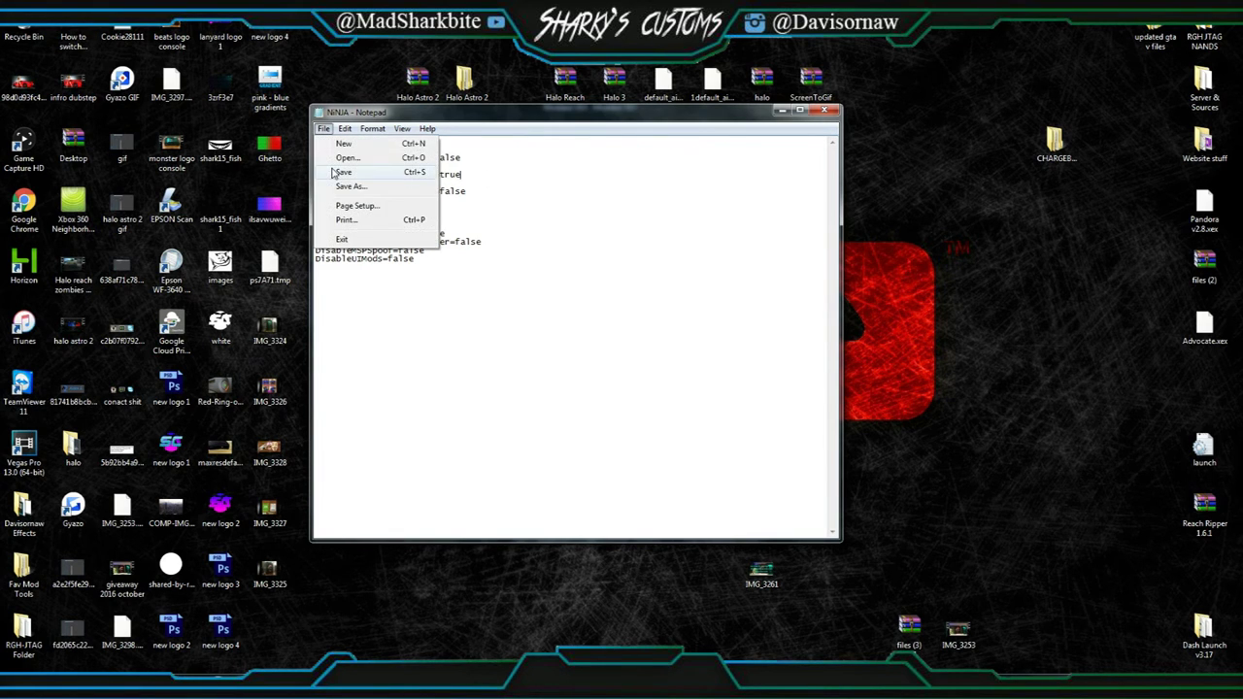
{"action": "left_click", "coordinate": [342, 172]}
{"action": "left_click", "coordinate": [323, 128]}
{"action": "left_click", "coordinate": [337, 172]}
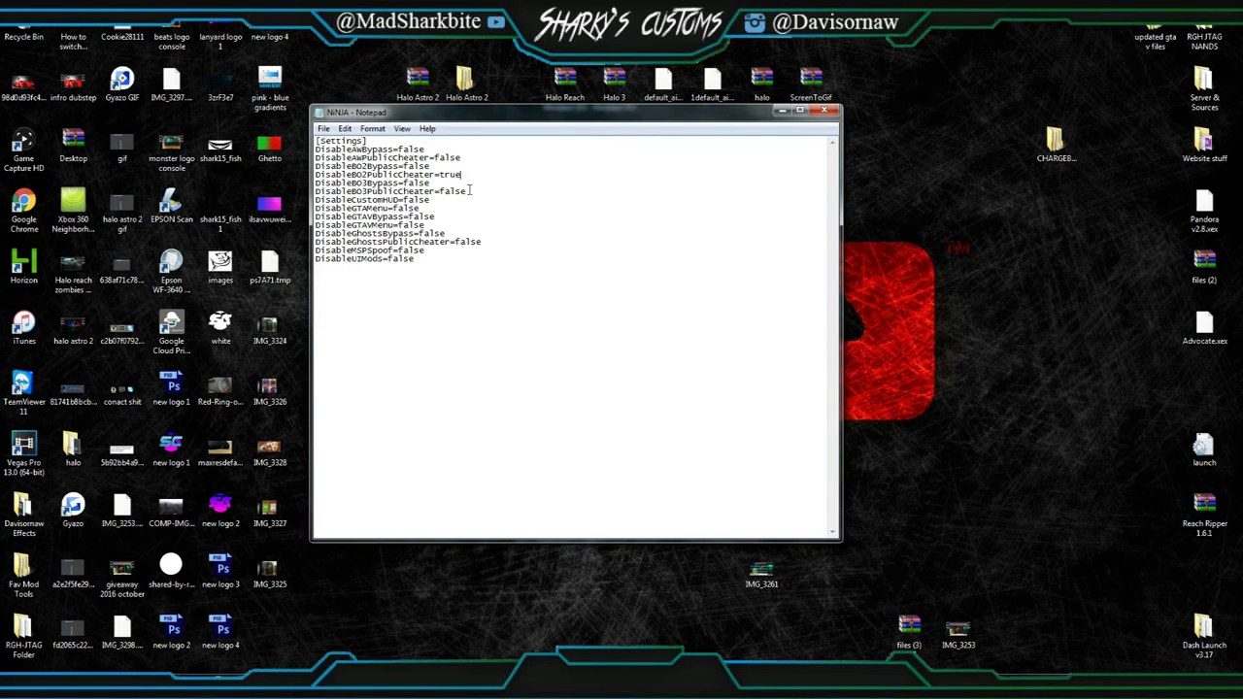
Set DisableBO3PublicCheater to true, then save and close NiNJA.ini.
{"action": "double_click", "coordinate": [467, 191]}
{"action": "type", "text": "true"}
{"action": "left_click", "coordinate": [322, 128]}
{"action": "left_click", "coordinate": [322, 128]}
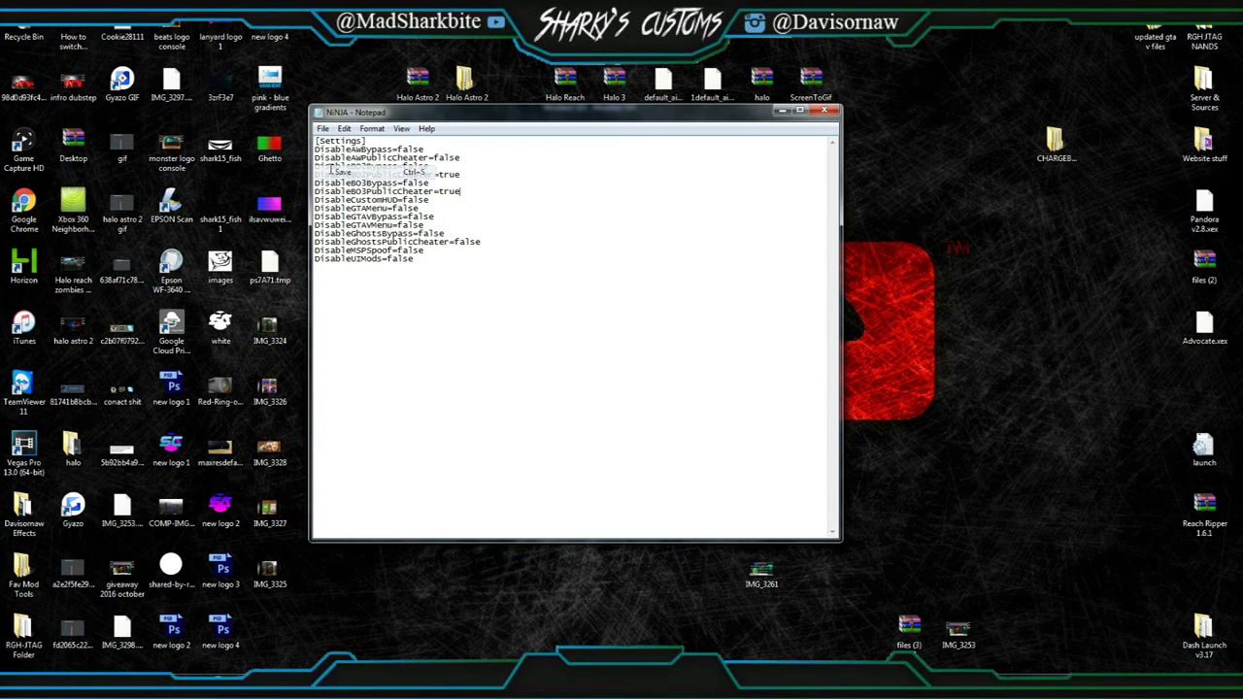
{"action": "left_click", "coordinate": [322, 128]}
{"action": "left_click", "coordinate": [777, 151]}
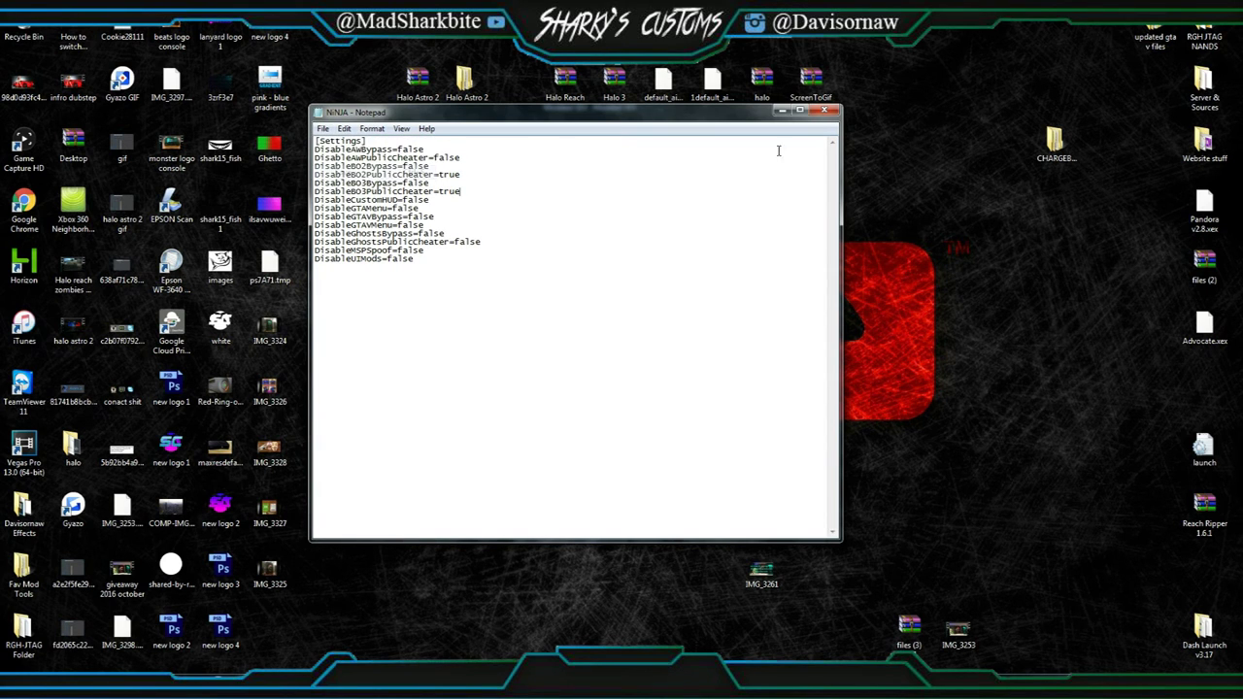
{"action": "left_click", "coordinate": [823, 110]}
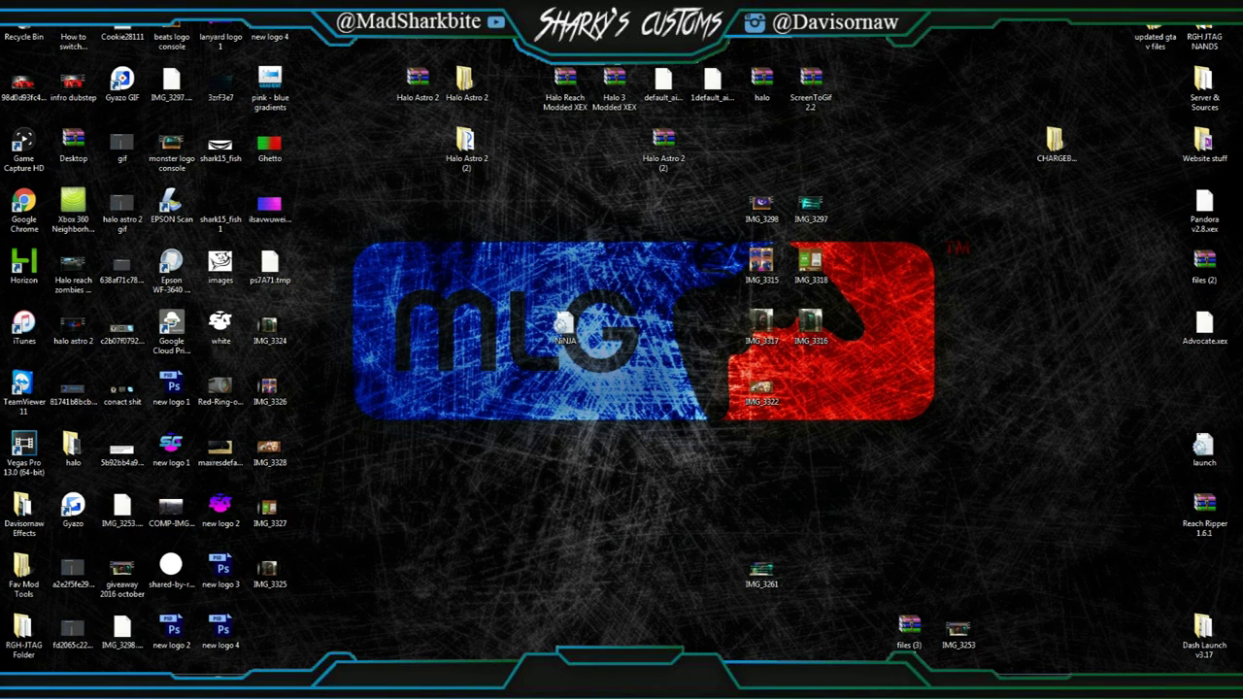
Switch to the console's hard drive folder and copy the edited NiNJA.ini from the desktop into it, replacing the existing file.
{"action": "key", "text": "alt+Tab"}
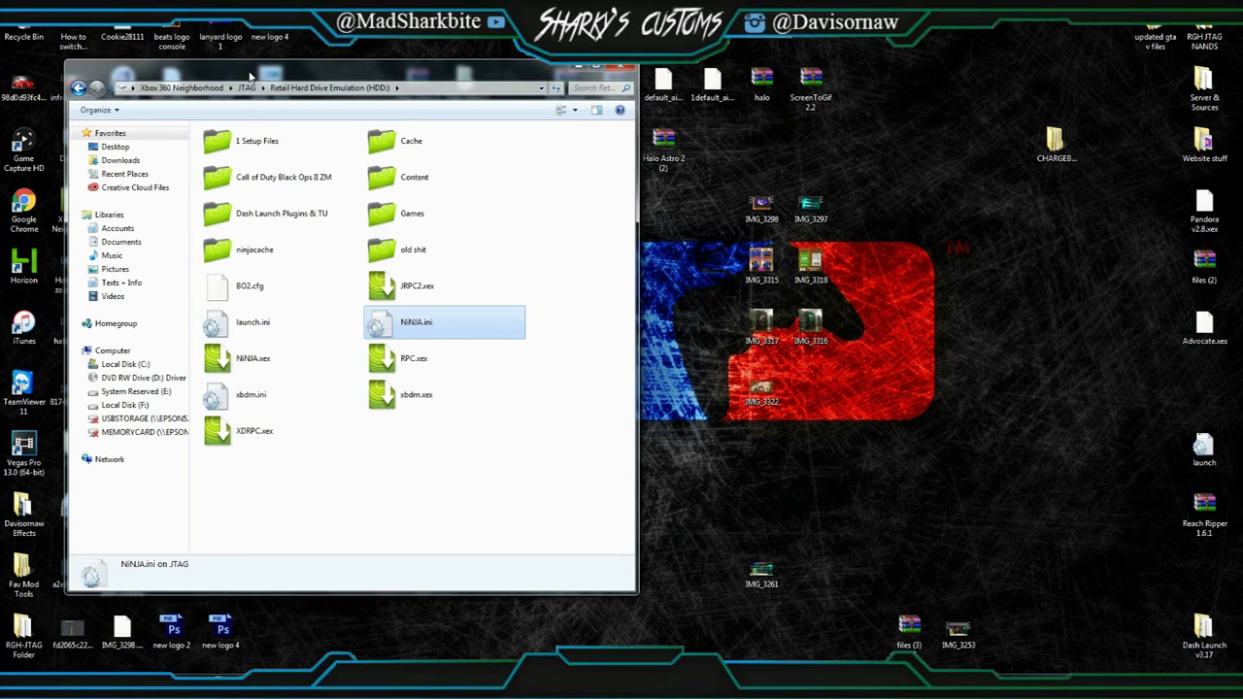
{"action": "left_click_drag", "start_coordinate": [252, 60], "coordinate": [156, 68]}
{"action": "left_click_drag", "start_coordinate": [566, 329], "coordinate": [418, 456]}
{"action": "left_click", "coordinate": [573, 404]}
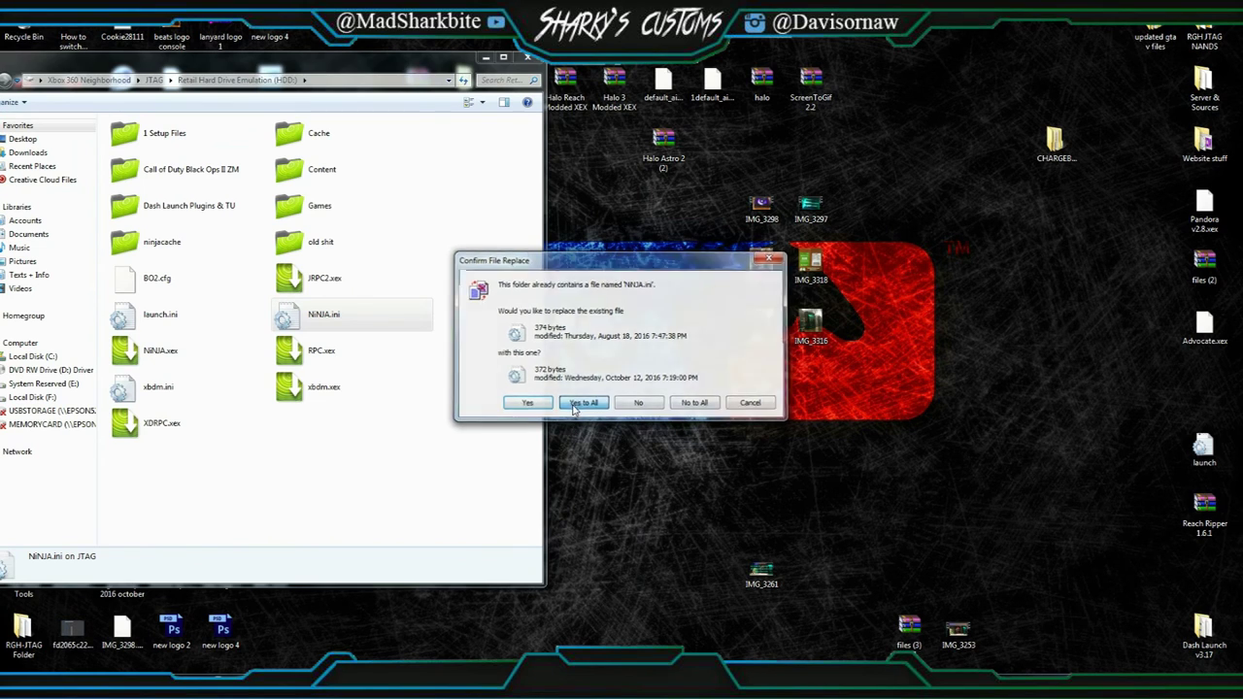